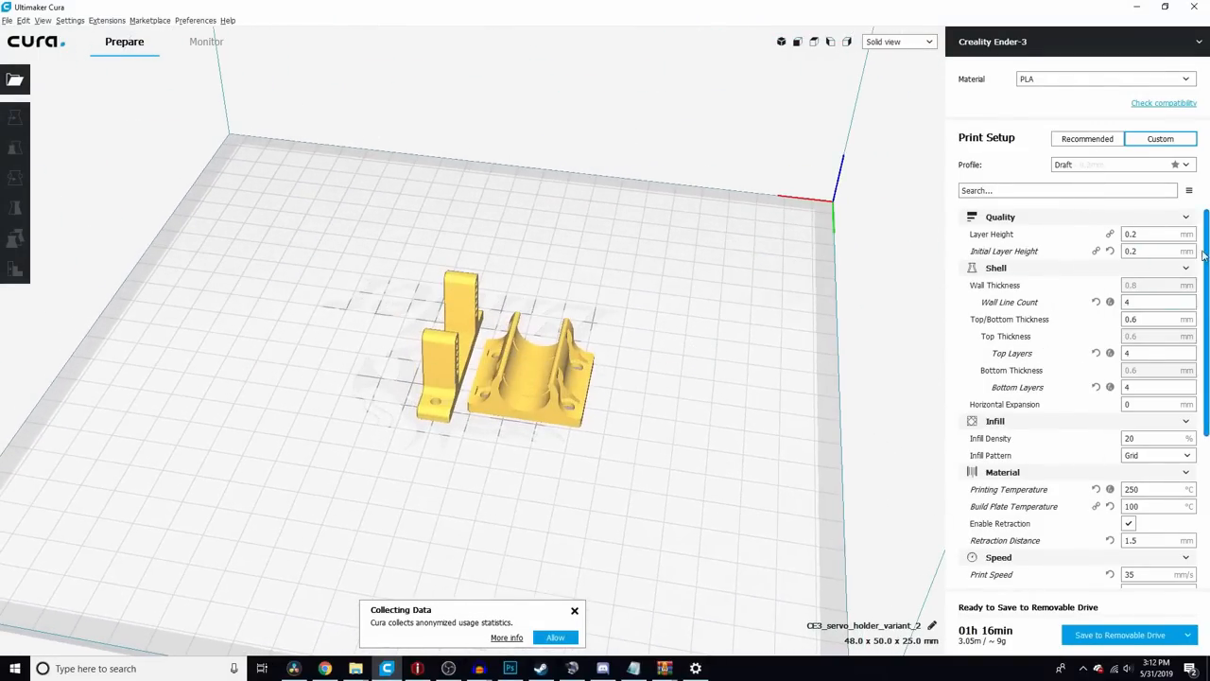
{"action": "scroll", "coordinate": [1207, 248], "scroll_direction": "down", "scroll_amount": 1}
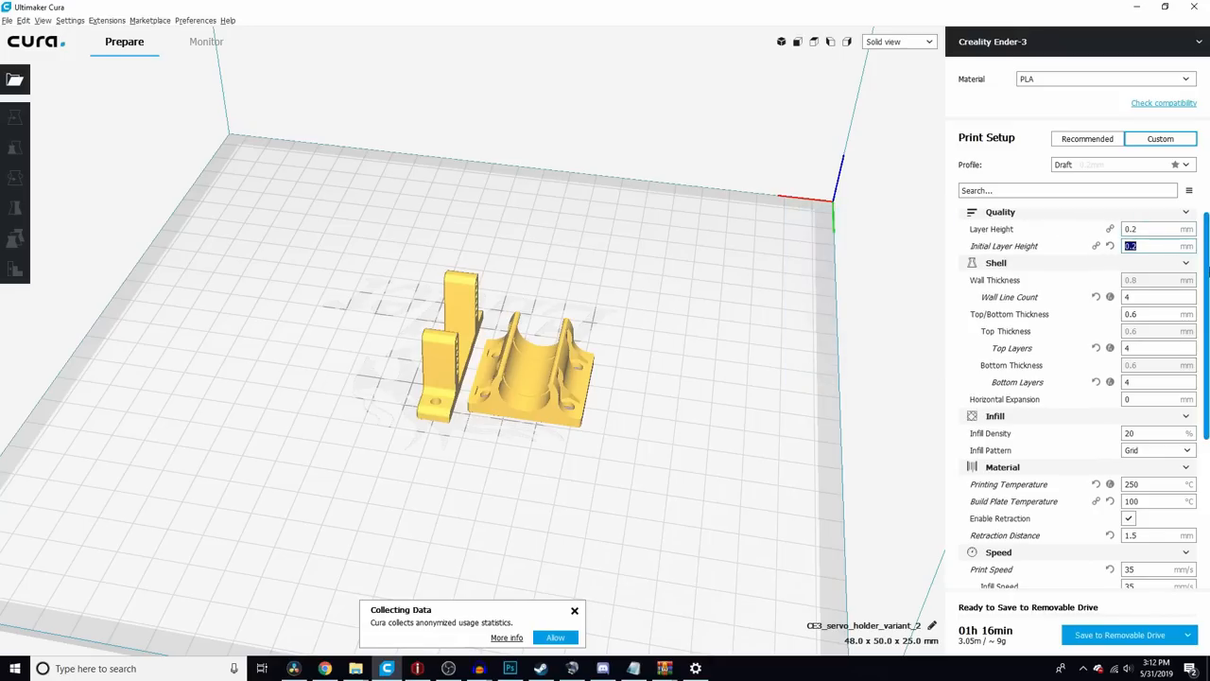
{"action": "scroll", "coordinate": [1180, 331], "scroll_direction": "down", "scroll_amount": 1}
{"action": "scroll", "coordinate": [1179, 331], "scroll_direction": "down", "scroll_amount": 1}
{"action": "scroll", "coordinate": [1179, 331], "scroll_direction": "down", "scroll_amount": 1}
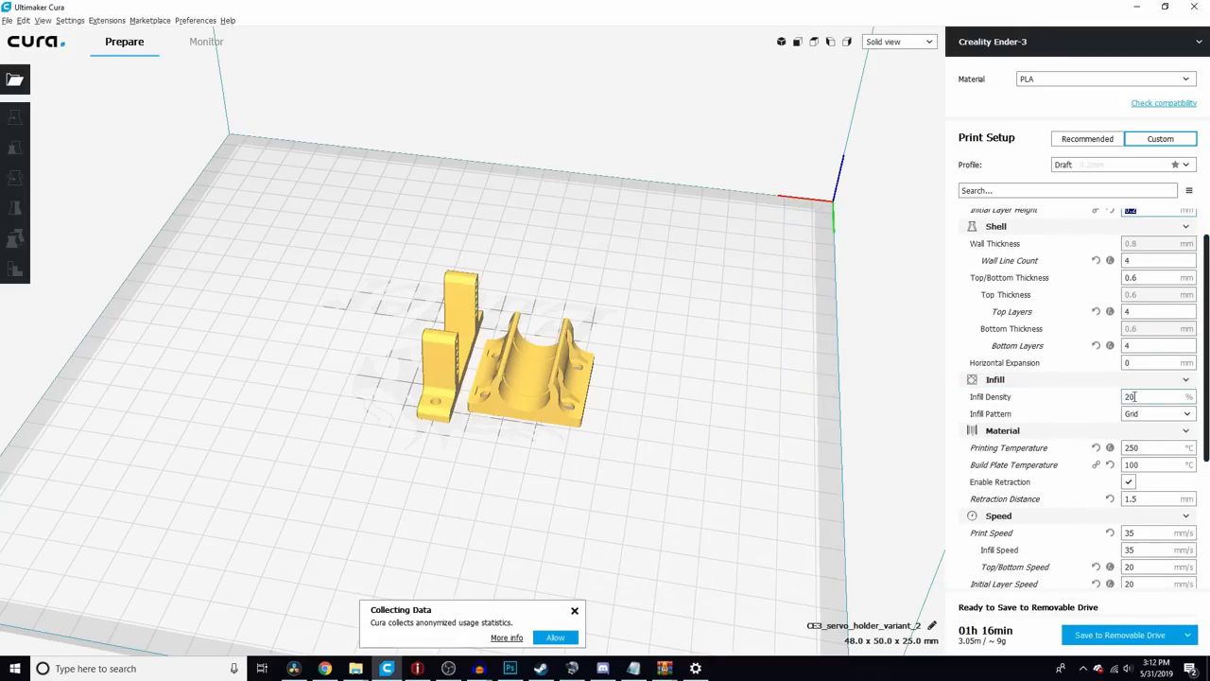
{"action": "scroll", "coordinate": [1173, 407], "scroll_direction": "down", "scroll_amount": 1}
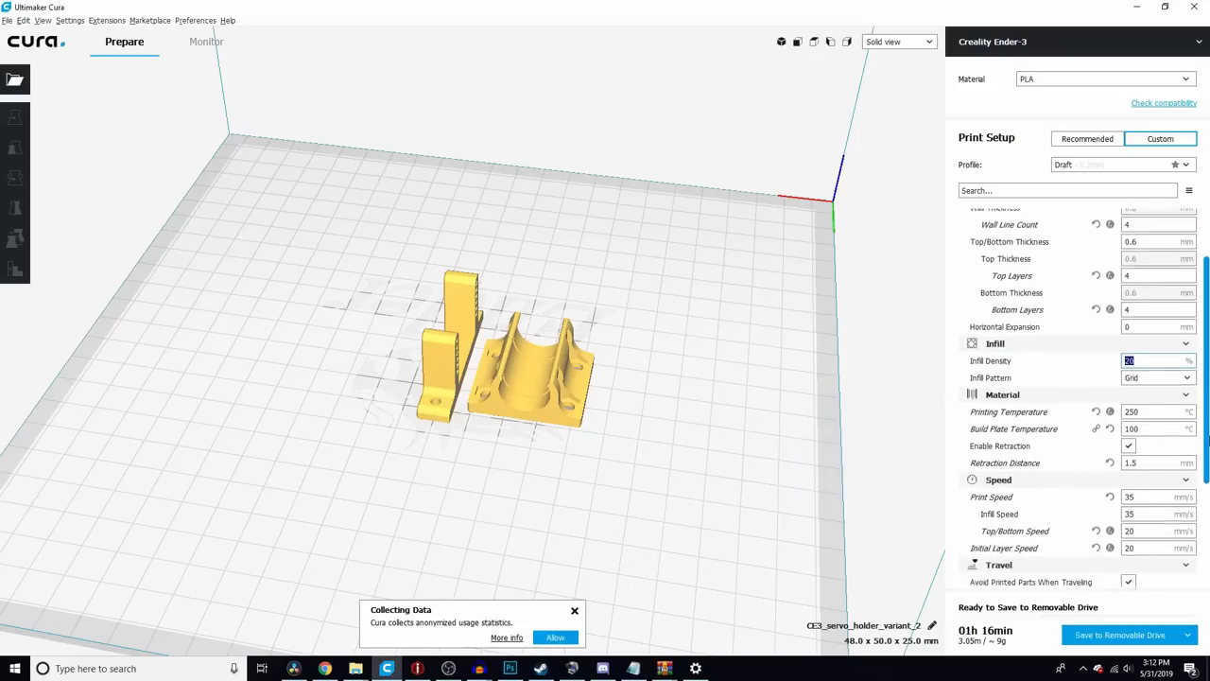
{"action": "double_click", "coordinate": [1131, 403]}
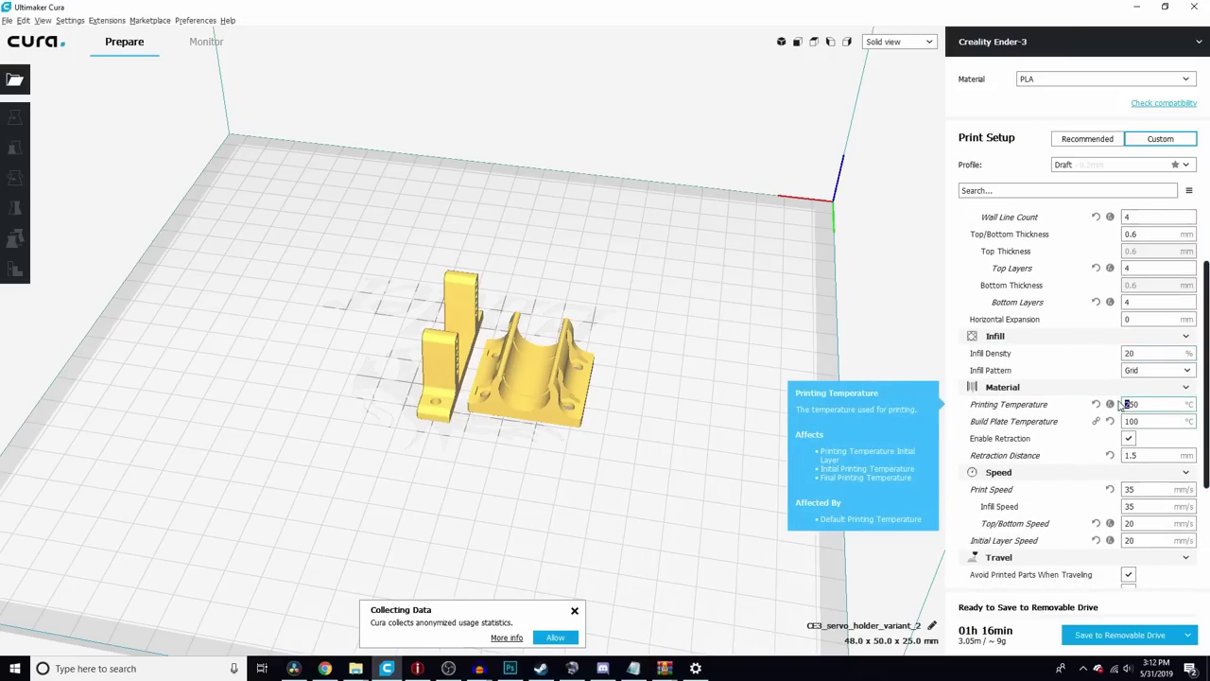
{"action": "double_click", "coordinate": [1144, 405]}
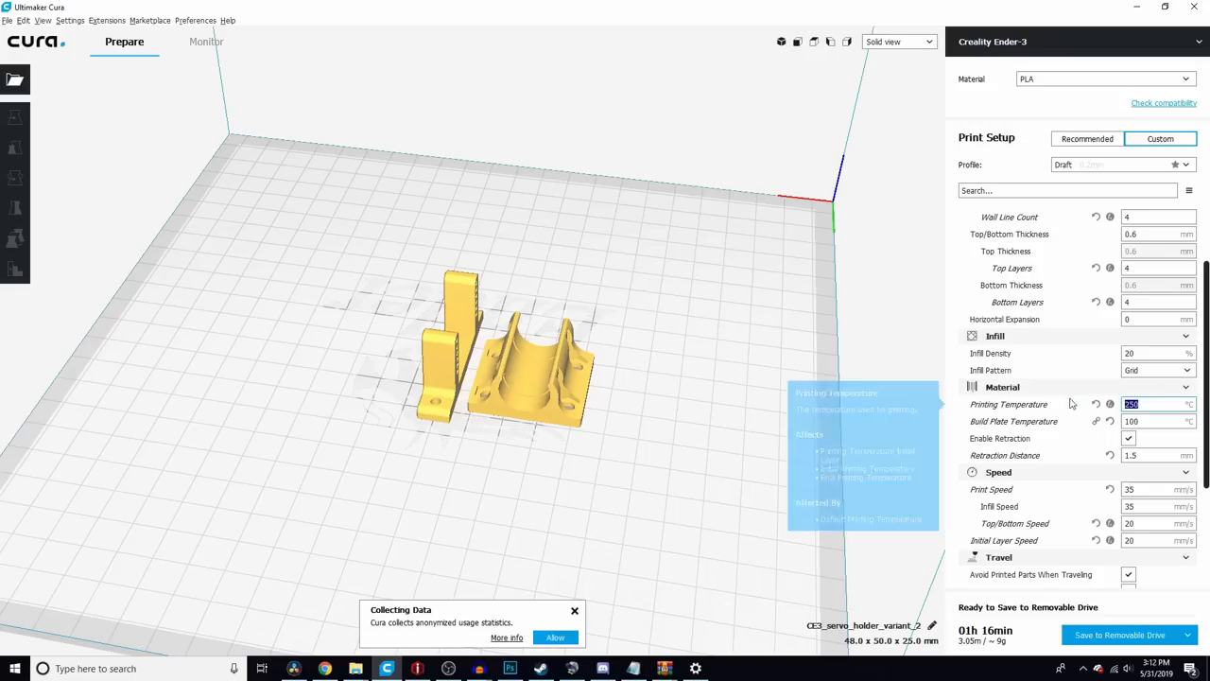
{"action": "double_click", "coordinate": [1145, 421]}
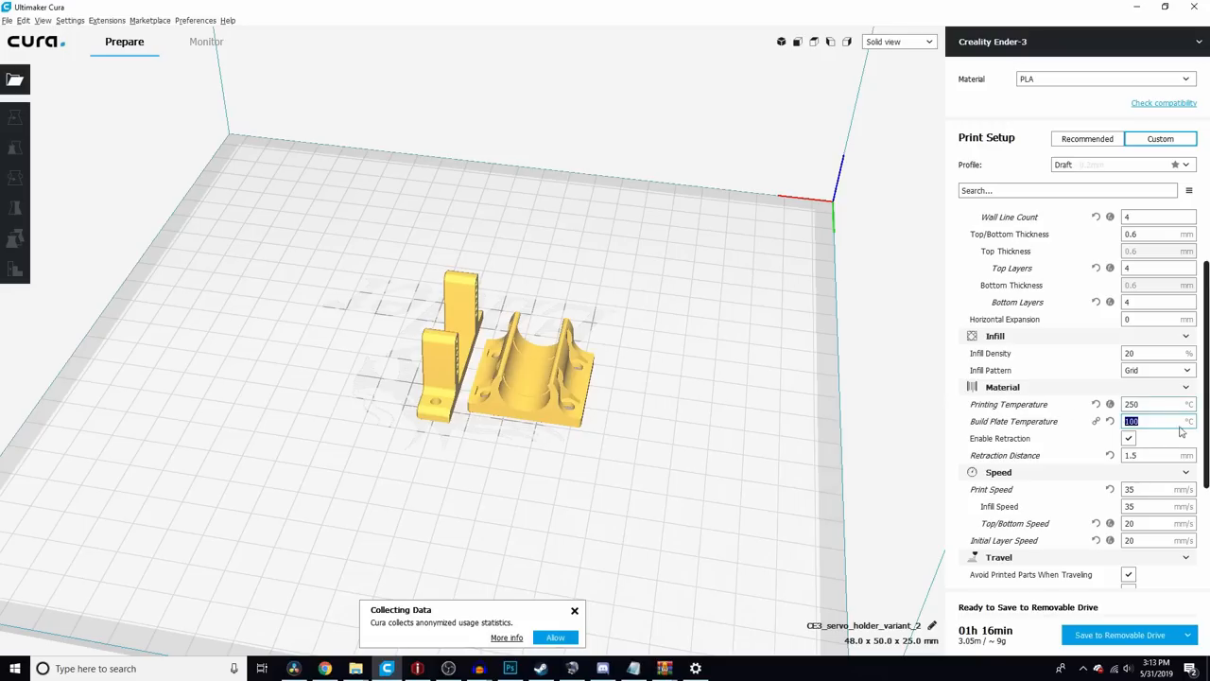
{"action": "scroll", "coordinate": [1200, 435], "scroll_direction": "down", "scroll_amount": 2}
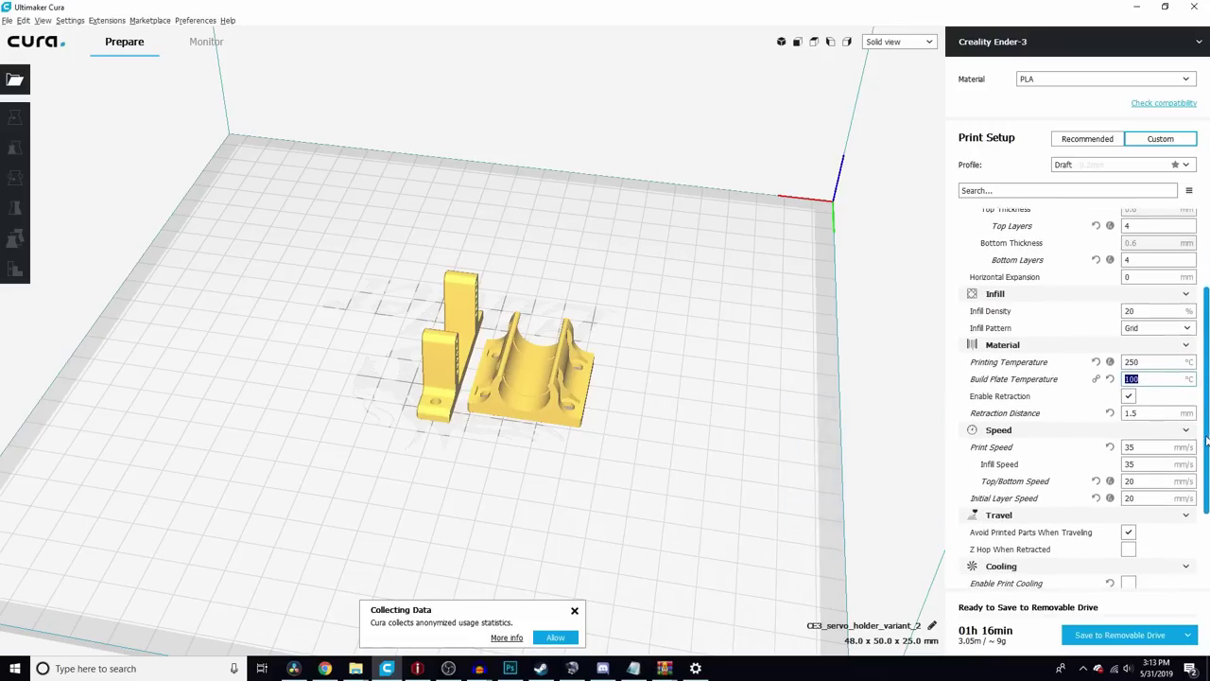
{"action": "scroll", "coordinate": [1204, 437], "scroll_direction": "down", "scroll_amount": 2}
{"action": "scroll", "coordinate": [1201, 473], "scroll_direction": "down", "scroll_amount": 1}
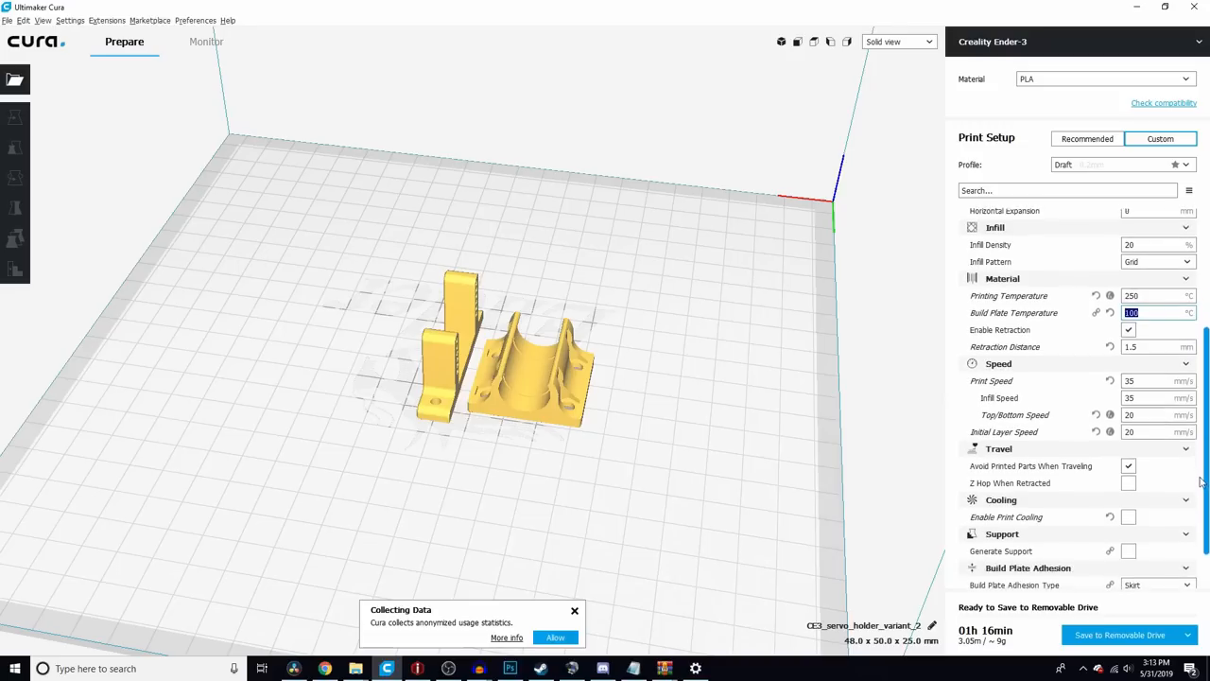
{"action": "scroll", "coordinate": [1200, 480], "scroll_direction": "down", "scroll_amount": 1}
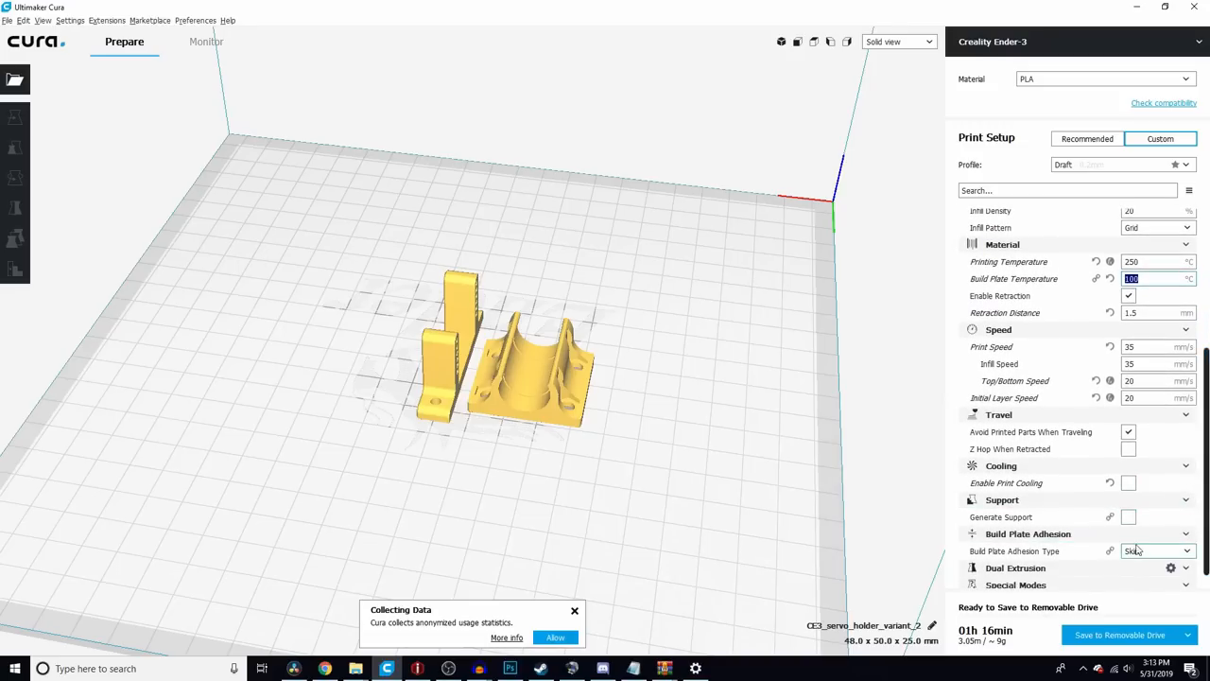